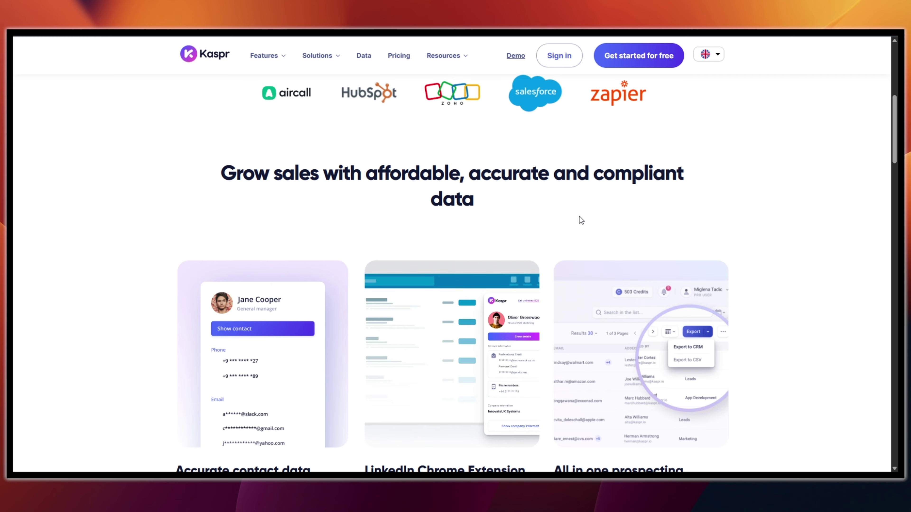
Examine the Kaspr homepage's feature overview, role-based solutions, data compliance and getting-started sections.
{"action": "scroll", "coordinate": [581, 220], "scroll_direction": "down", "scroll_amount": 3}
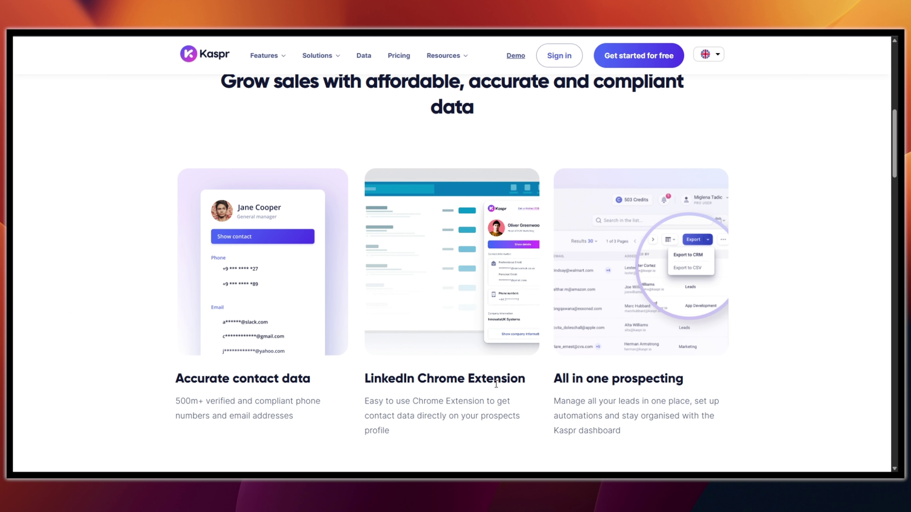
{"action": "left_click", "coordinate": [496, 385]}
{"action": "scroll", "coordinate": [467, 347], "scroll_direction": "up", "scroll_amount": 10}
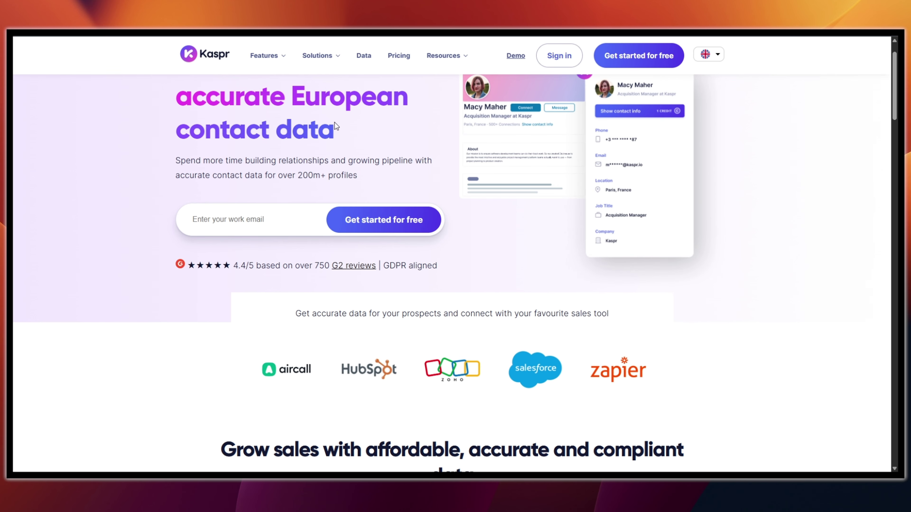
{"action": "mouse_move", "coordinate": [336, 66]}
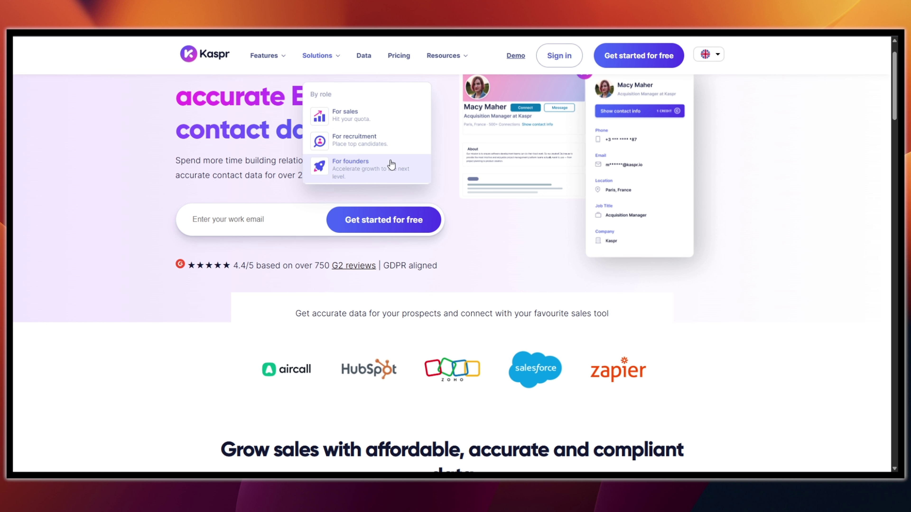
{"action": "left_click", "coordinate": [351, 179]}
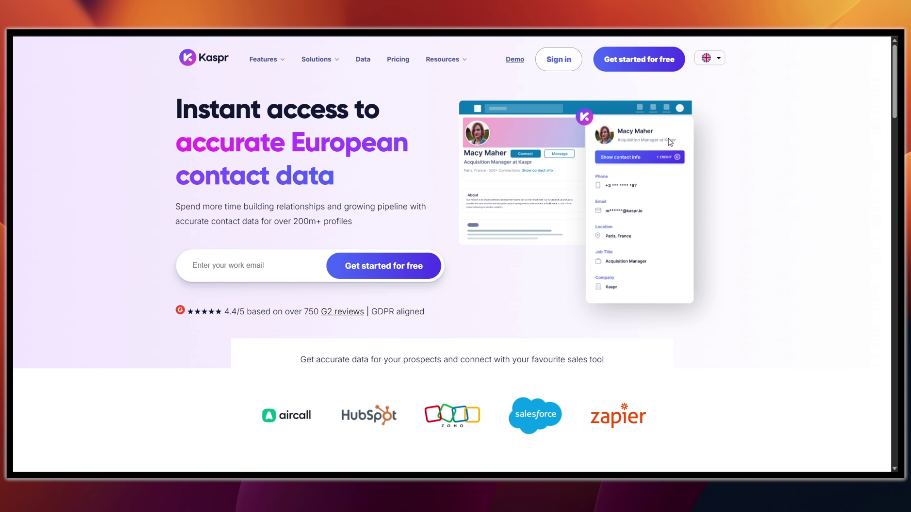
{"action": "scroll", "coordinate": [534, 193], "scroll_direction": "down", "scroll_amount": 10}
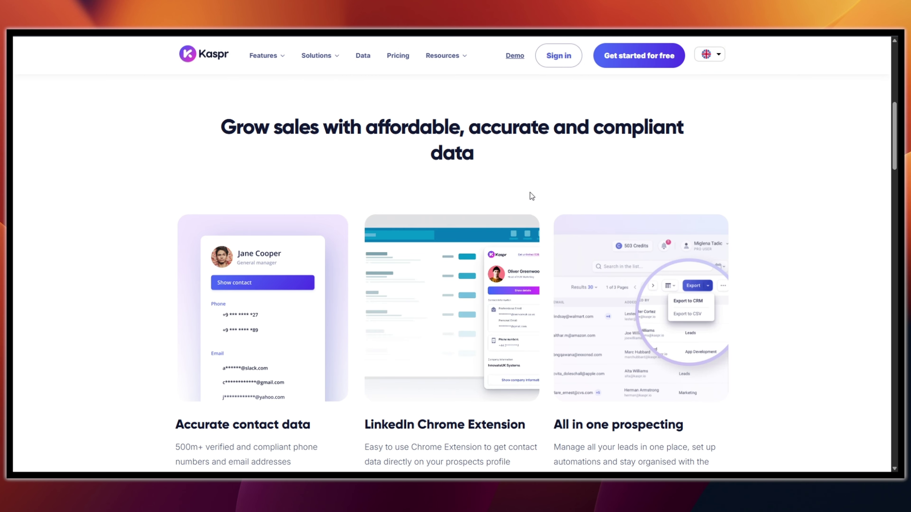
{"action": "scroll", "coordinate": [529, 194], "scroll_direction": "down", "scroll_amount": 10}
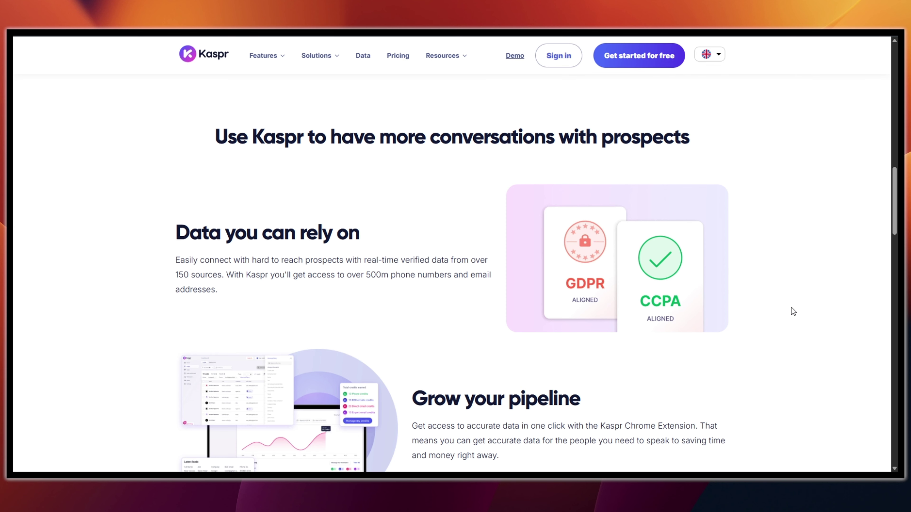
{"action": "scroll", "coordinate": [793, 311], "scroll_direction": "down", "scroll_amount": 10}
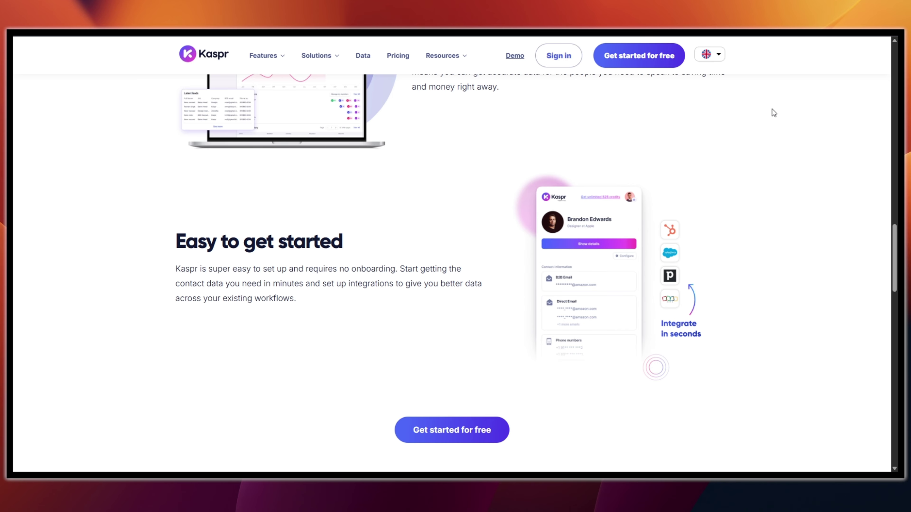
{"action": "scroll", "coordinate": [800, 182], "scroll_direction": "up", "scroll_amount": 15}
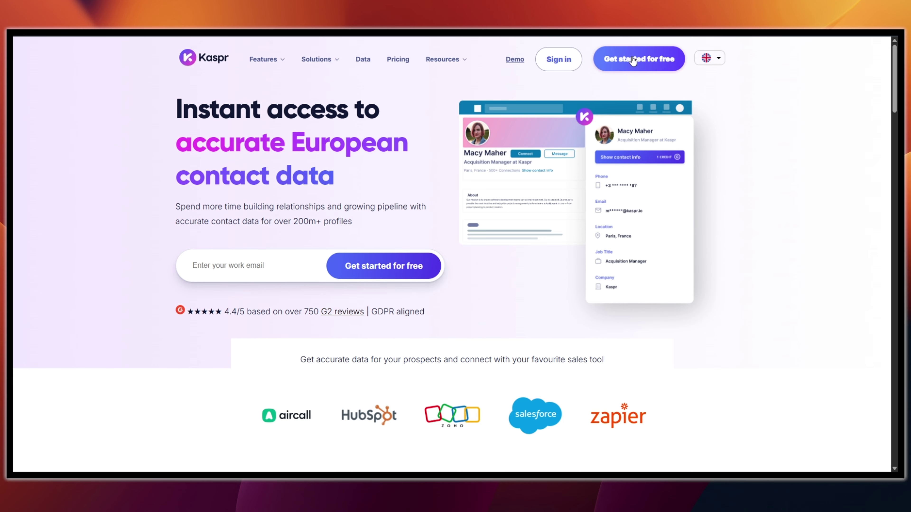
Open the Kaspr pricing page and switch the plan prices to monthly billing.
{"action": "left_click", "coordinate": [399, 61]}
{"action": "scroll", "coordinate": [201, 182], "scroll_direction": "down", "scroll_amount": 3}
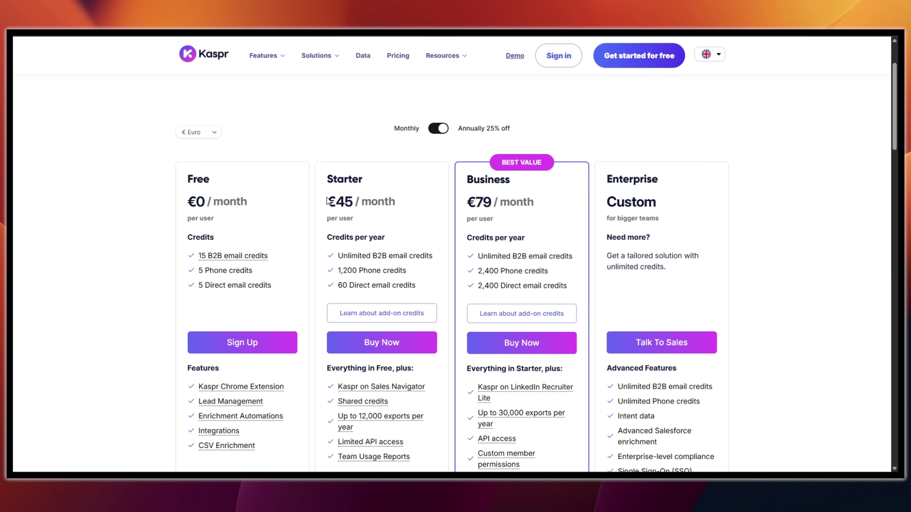
{"action": "left_click", "coordinate": [433, 133]}
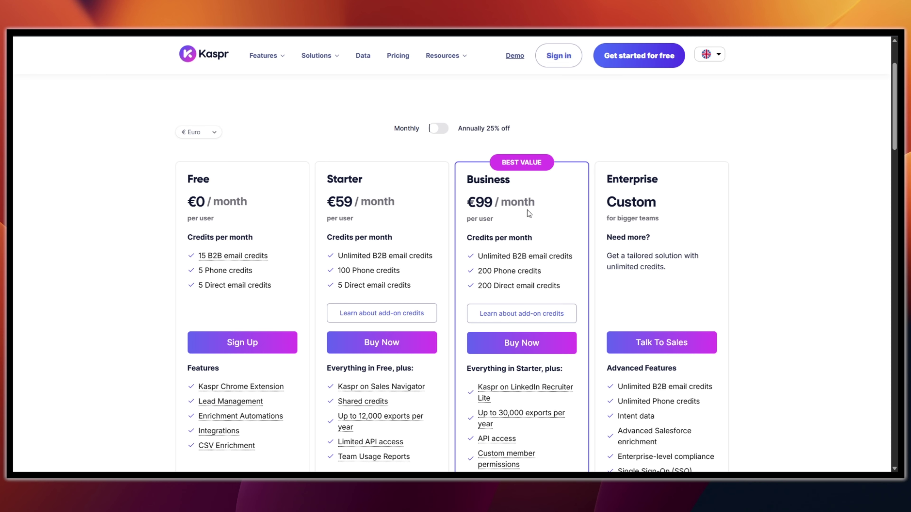
Compare annual with monthly billing, leave monthly selected and set the pricing currency to Dollar.
{"action": "double_click", "coordinate": [204, 179]}
{"action": "left_click", "coordinate": [201, 197]}
{"action": "left_click", "coordinate": [479, 128]}
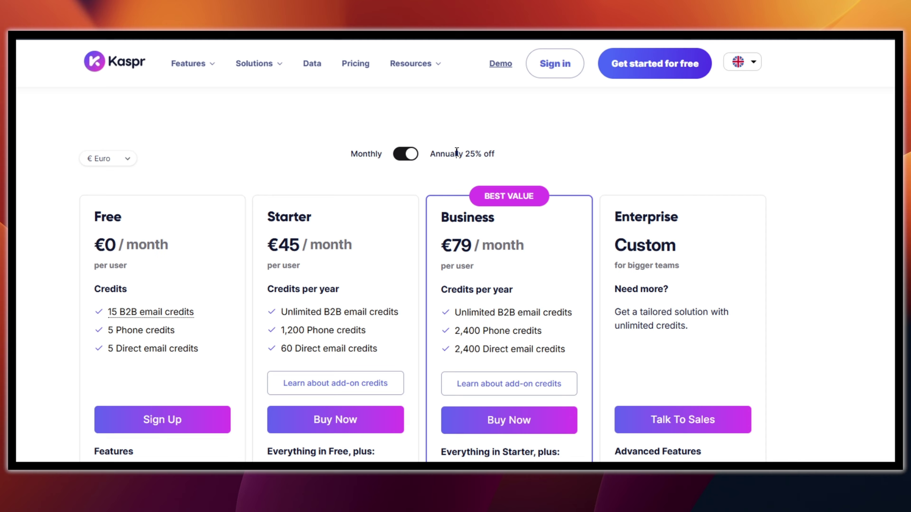
{"action": "left_click", "coordinate": [406, 154]}
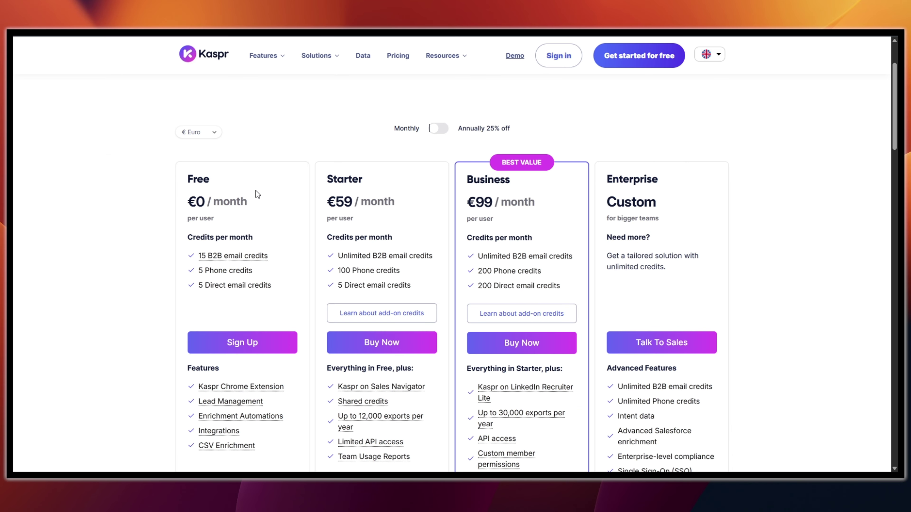
{"action": "left_click", "coordinate": [208, 132]}
{"action": "left_click", "coordinate": [196, 161]}
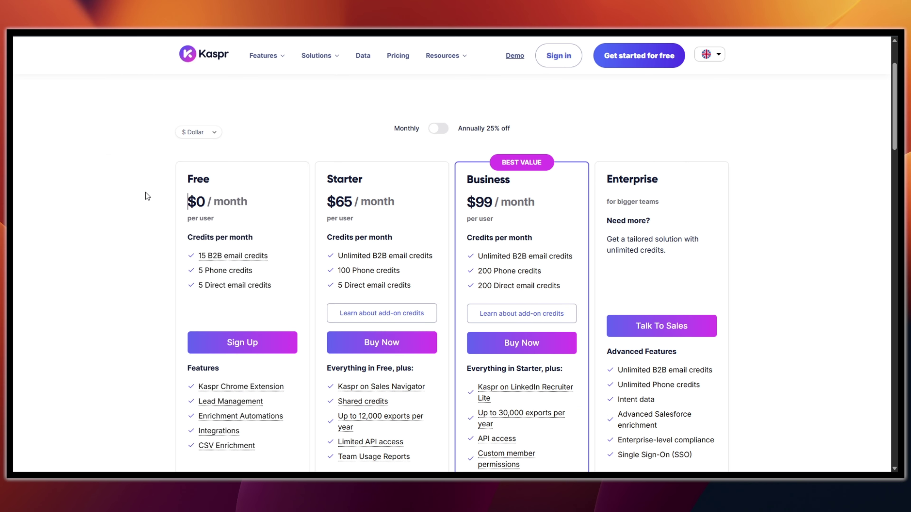
Examine the credits, features and monthly prices of the Free, Starter, Business and Enterprise plans.
{"action": "scroll", "coordinate": [145, 192], "scroll_direction": "down", "scroll_amount": 2}
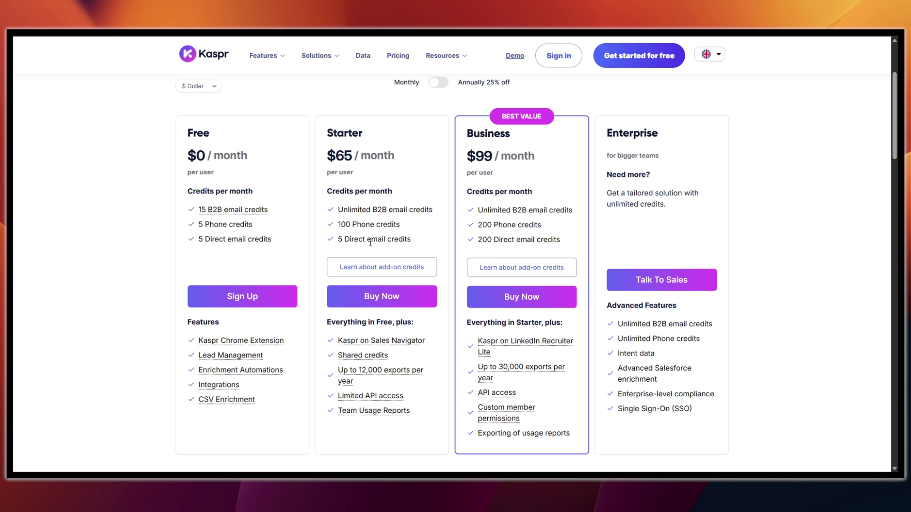
{"action": "scroll", "coordinate": [369, 283], "scroll_direction": "down", "scroll_amount": 4}
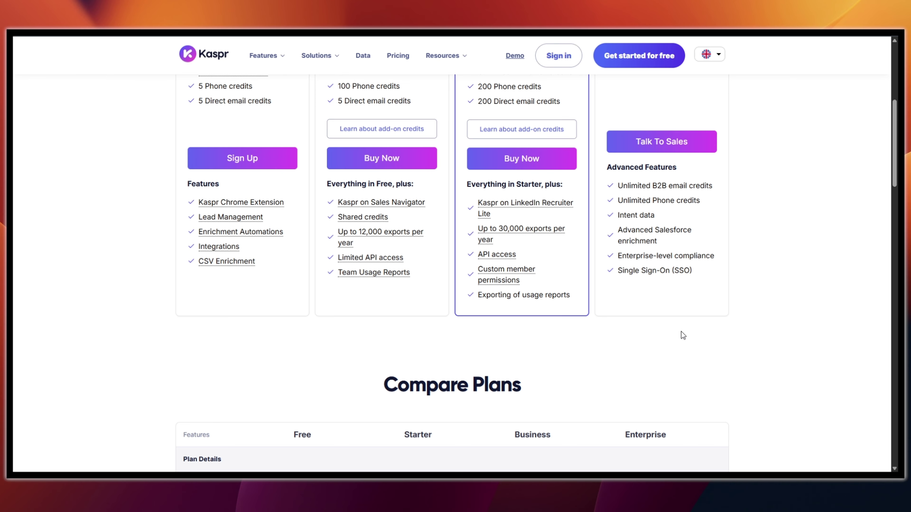
{"action": "scroll", "coordinate": [699, 307], "scroll_direction": "down", "scroll_amount": 6}
{"action": "scroll", "coordinate": [700, 304], "scroll_direction": "up", "scroll_amount": 9}
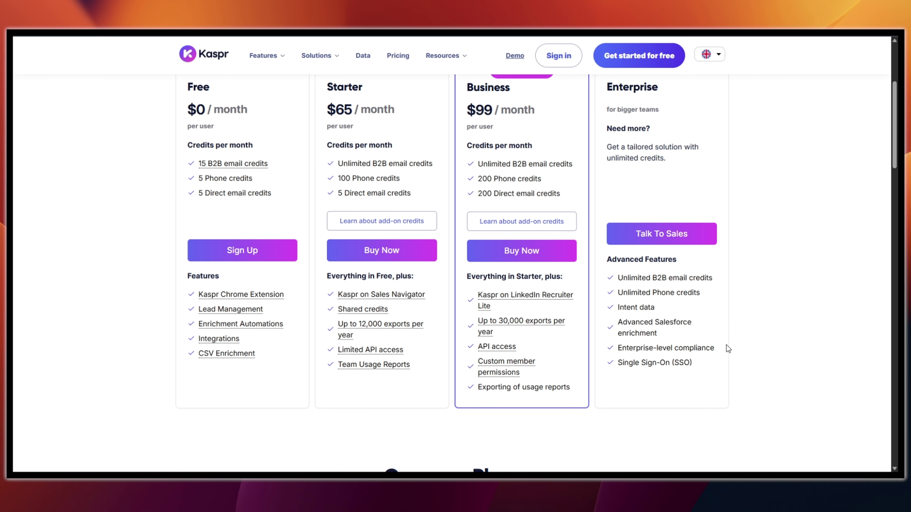
{"action": "scroll", "coordinate": [726, 344], "scroll_direction": "up", "scroll_amount": 1}
{"action": "left_click_drag", "start_coordinate": [536, 157], "coordinate": [494, 156]}
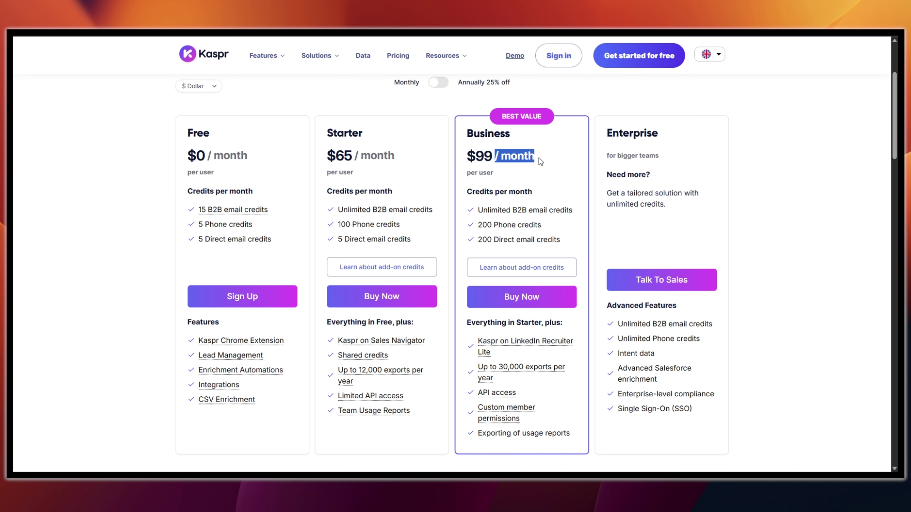
{"action": "left_click", "coordinate": [539, 158]}
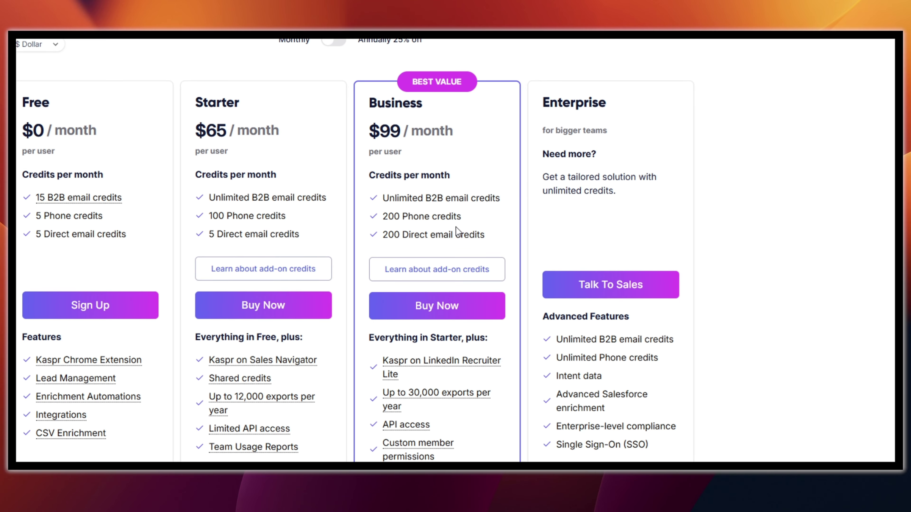
{"action": "scroll", "coordinate": [458, 182], "scroll_direction": "up", "scroll_amount": 3}
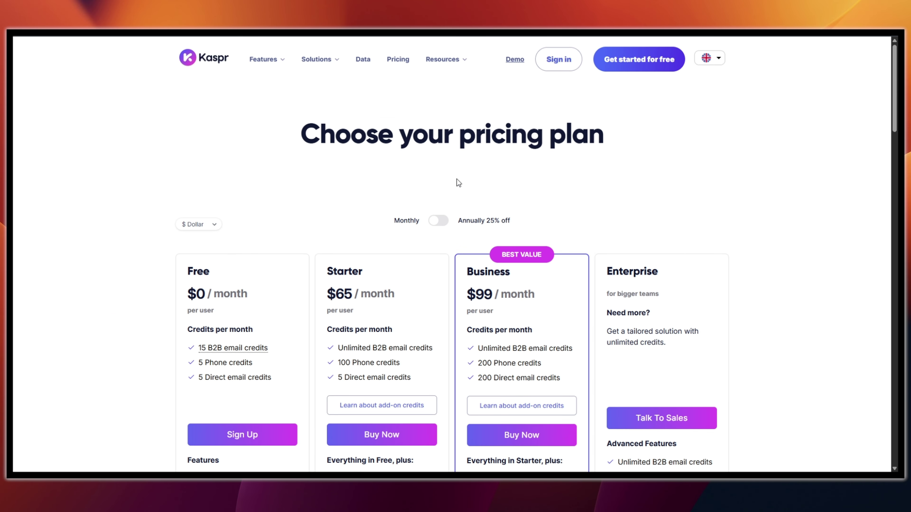
Return to the Kaspr homepage and view the Chrome Web Store listing for Kaspr: B2B Phone Number and Email Finder.
{"action": "left_click", "coordinate": [214, 61]}
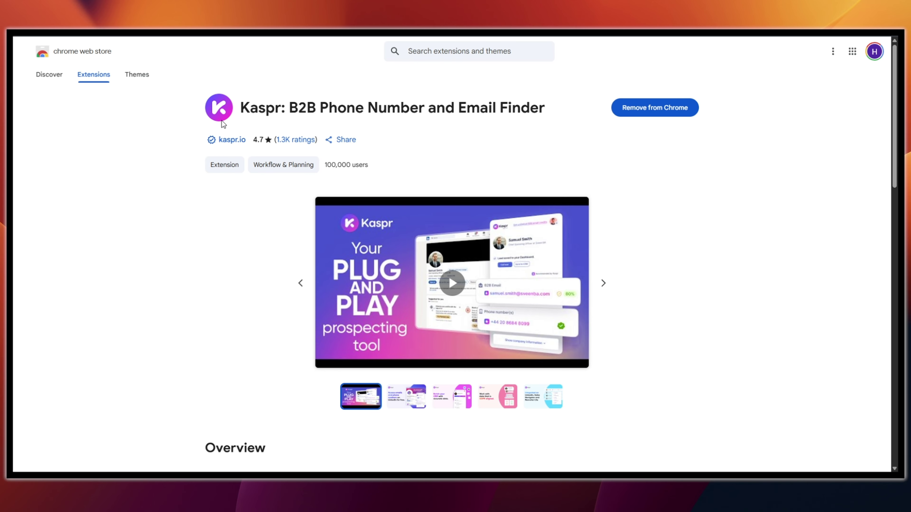
{"action": "left_click_drag", "start_coordinate": [242, 103], "coordinate": [540, 107]}
{"action": "left_click", "coordinate": [546, 146]}
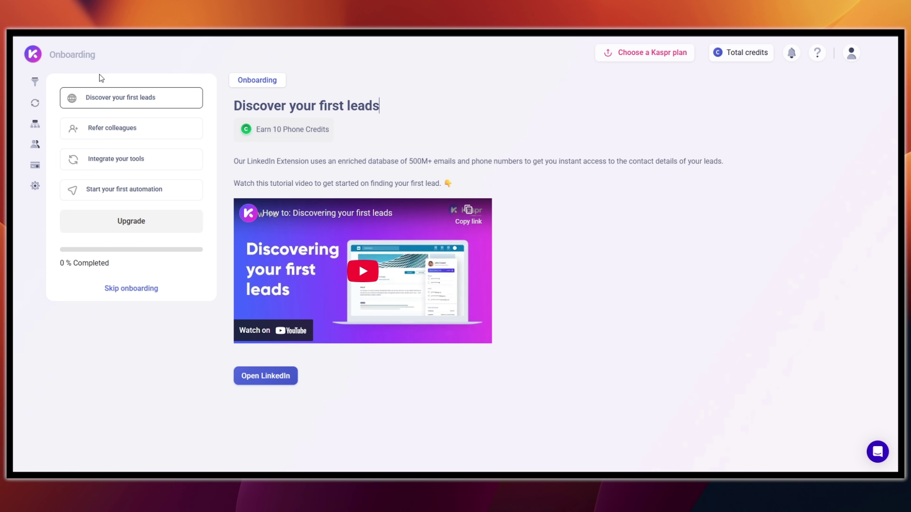
Open the Integrations settings in the Kaspr dashboard and review the available CRM and automation tools.
{"action": "left_click", "coordinate": [37, 189]}
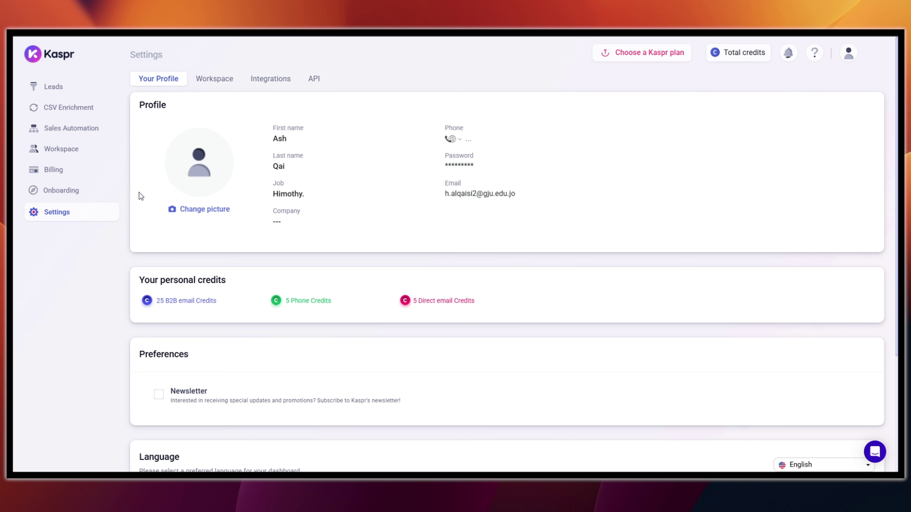
{"action": "left_click", "coordinate": [269, 78]}
{"action": "scroll", "coordinate": [413, 94], "scroll_direction": "down", "scroll_amount": 1}
{"action": "scroll", "coordinate": [430, 115], "scroll_direction": "down", "scroll_amount": 2}
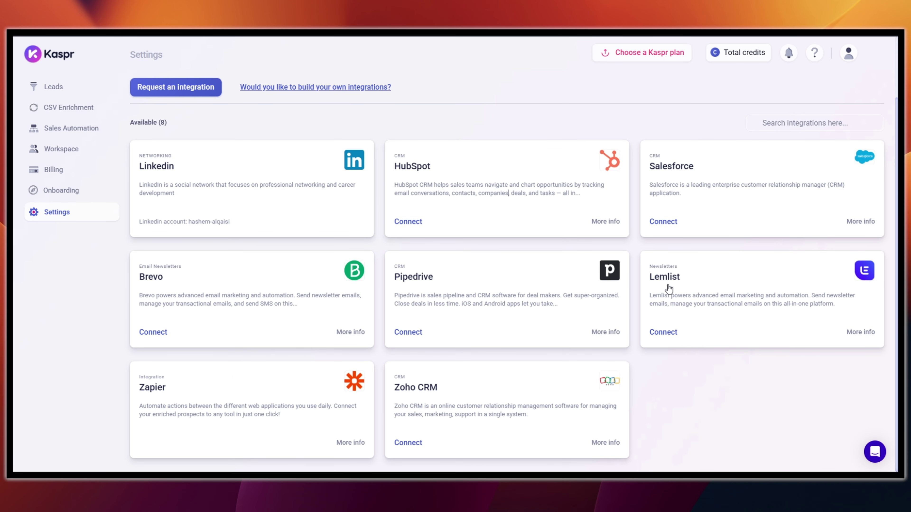
{"action": "scroll", "coordinate": [674, 150], "scroll_direction": "up", "scroll_amount": 1}
{"action": "scroll", "coordinate": [672, 147], "scroll_direction": "up", "scroll_amount": 1}
Show the total credits breakdown and review the B2B email, phone, direct email and export credits.
{"action": "left_click", "coordinate": [728, 53]}
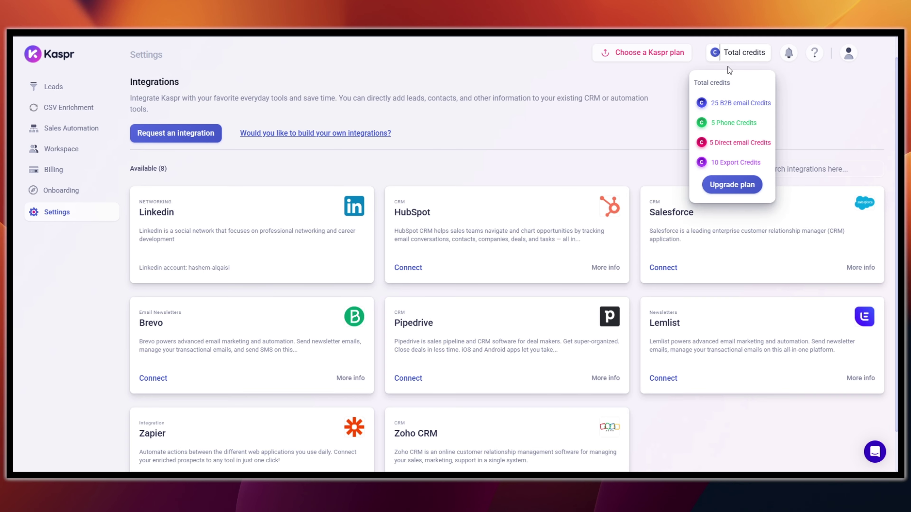
{"action": "triple_click", "coordinate": [733, 102]}
{"action": "left_click", "coordinate": [747, 93]}
{"action": "triple_click", "coordinate": [735, 122]}
{"action": "left_click", "coordinate": [735, 139]}
{"action": "triple_click", "coordinate": [736, 142]}
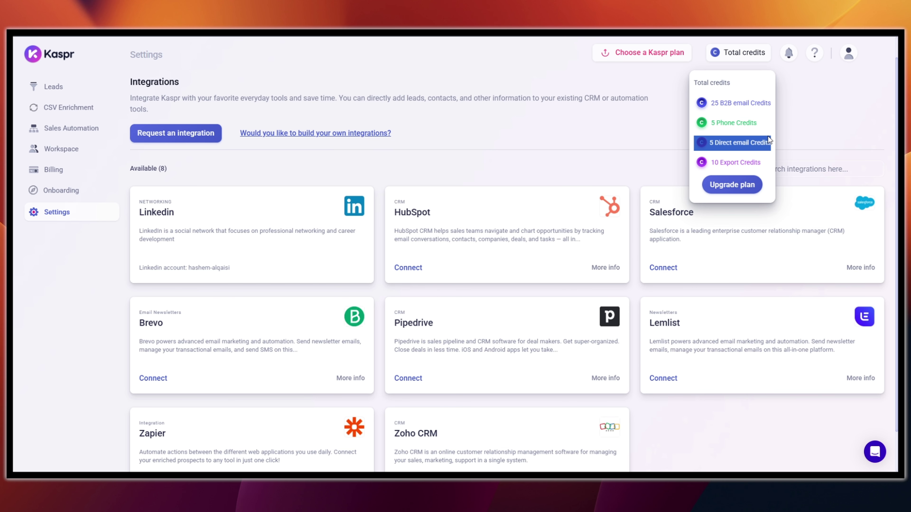
{"action": "left_click", "coordinate": [763, 131]}
{"action": "triple_click", "coordinate": [725, 162]}
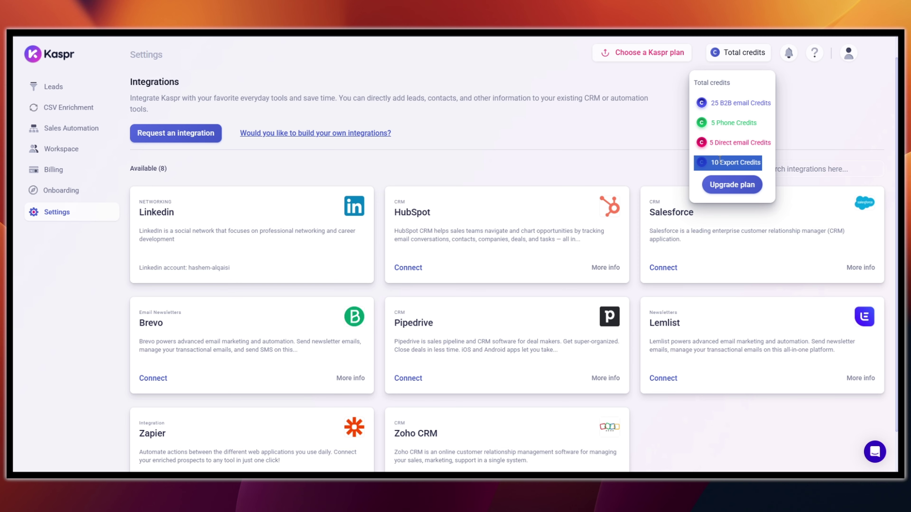
{"action": "left_click", "coordinate": [743, 151]}
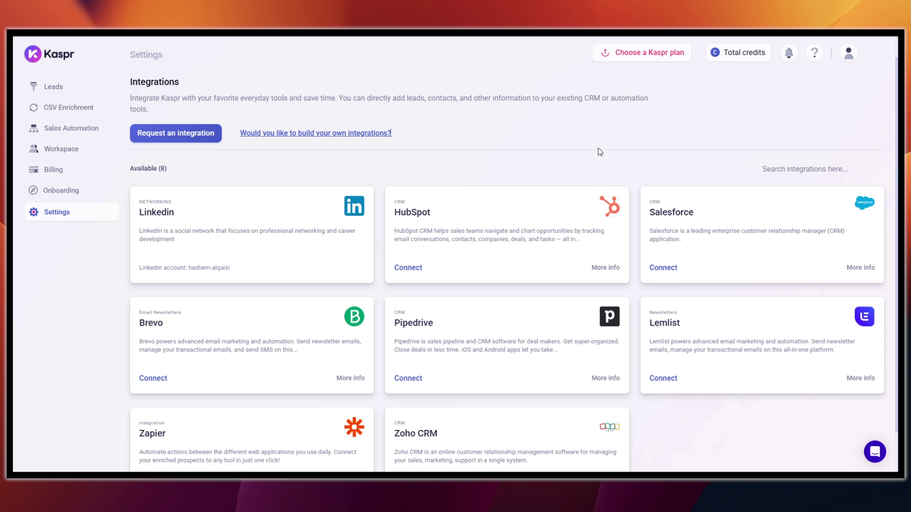
Open the Leads page, switch to the Kaspr operations director's LinkedIn profile and reveal the contact details with the extension.
{"action": "left_click", "coordinate": [54, 87]}
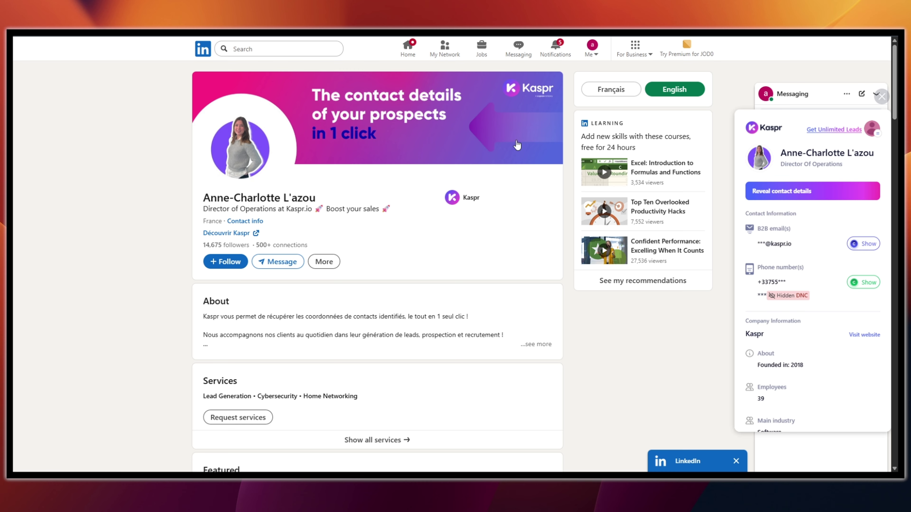
{"action": "left_click", "coordinate": [774, 194]}
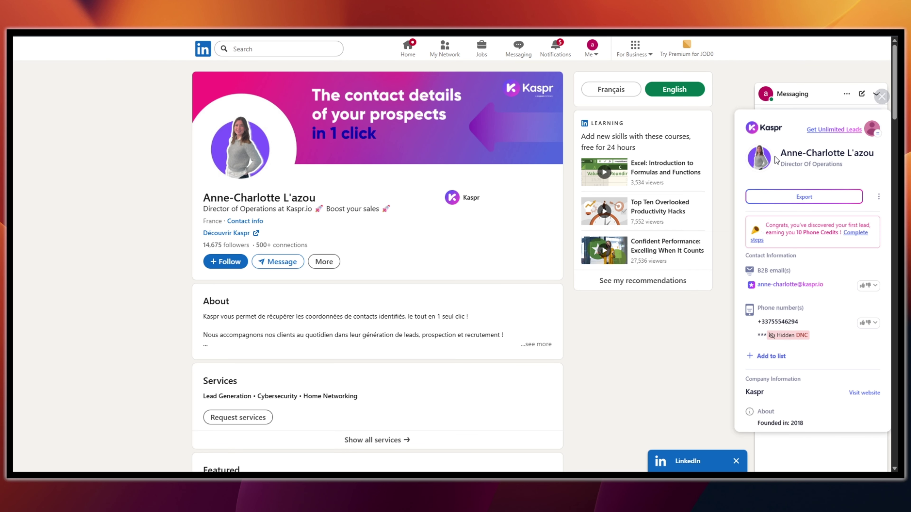
{"action": "left_click_drag", "start_coordinate": [780, 154], "coordinate": [865, 158]}
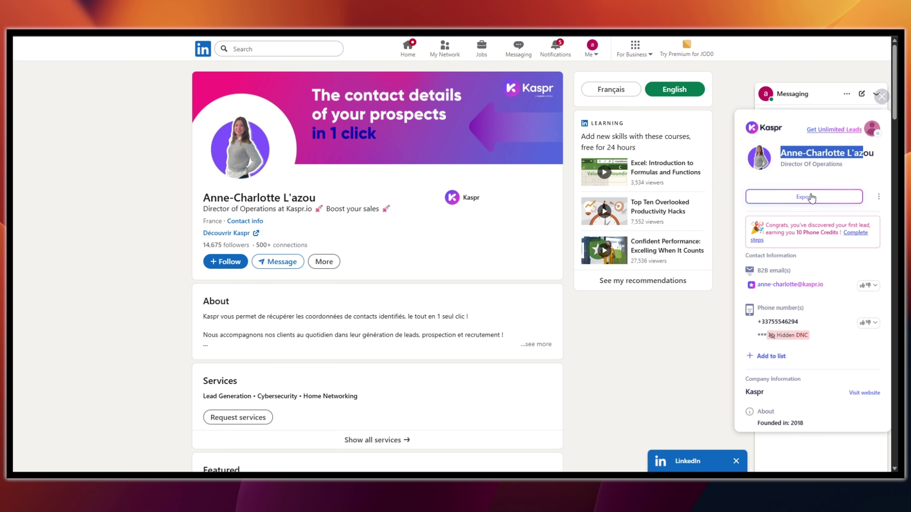
Review the contact's export integrations, dismiss the LinkedIn pop-up and return to the contact details.
{"action": "left_click", "coordinate": [810, 196]}
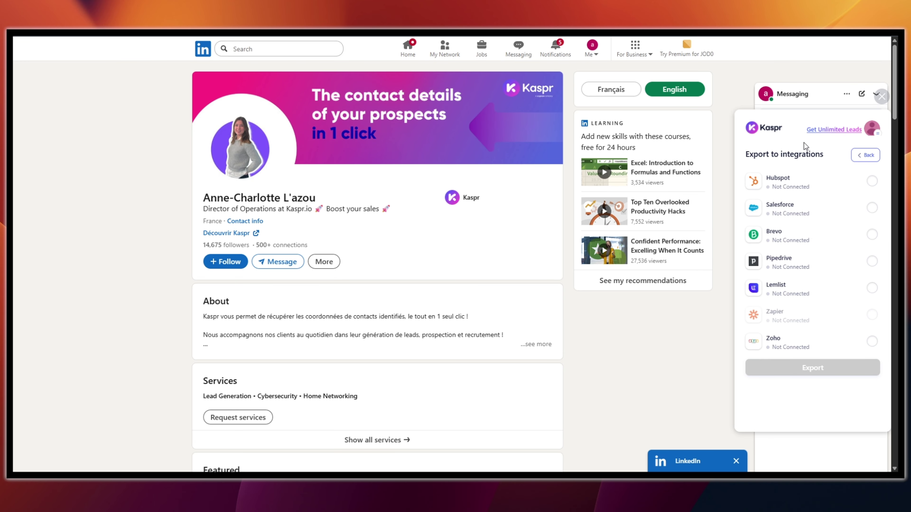
{"action": "mouse_move", "coordinate": [759, 312]}
{"action": "scroll", "coordinate": [546, 290], "scroll_direction": "down", "scroll_amount": 5}
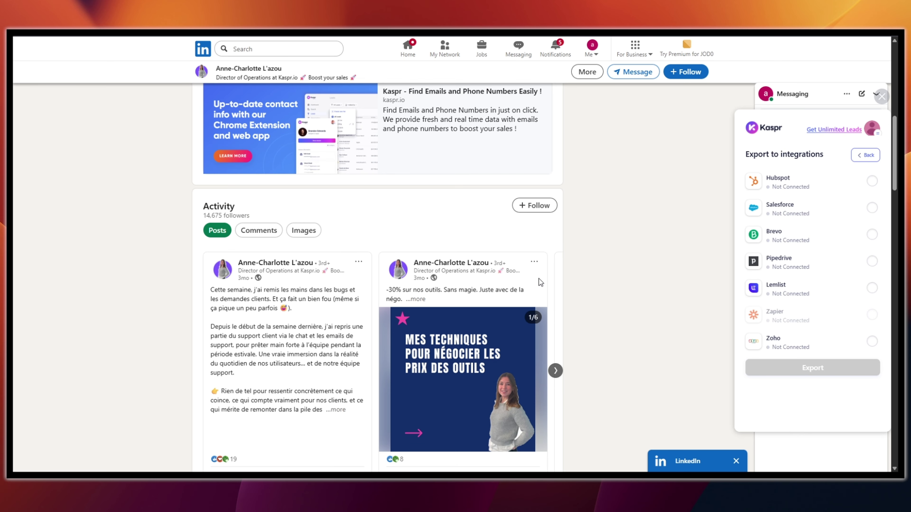
{"action": "scroll", "coordinate": [567, 274], "scroll_direction": "up", "scroll_amount": 10}
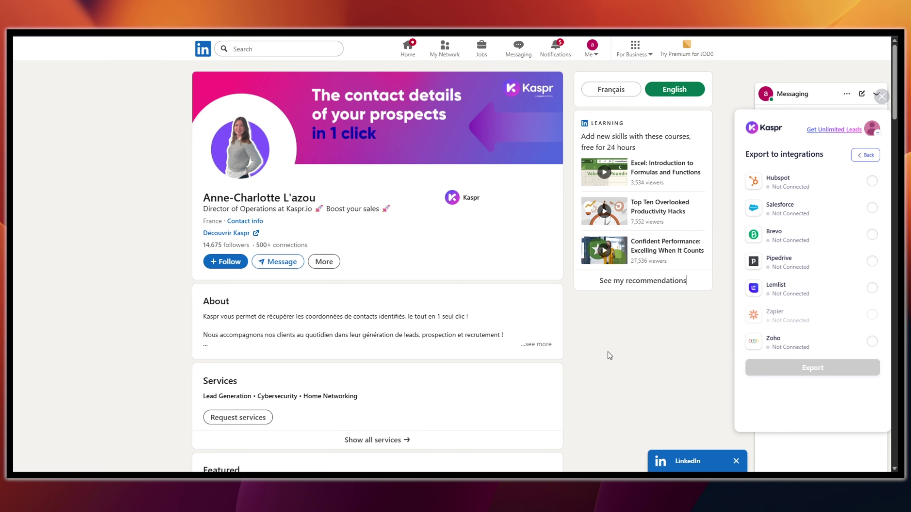
{"action": "left_click", "coordinate": [735, 461]}
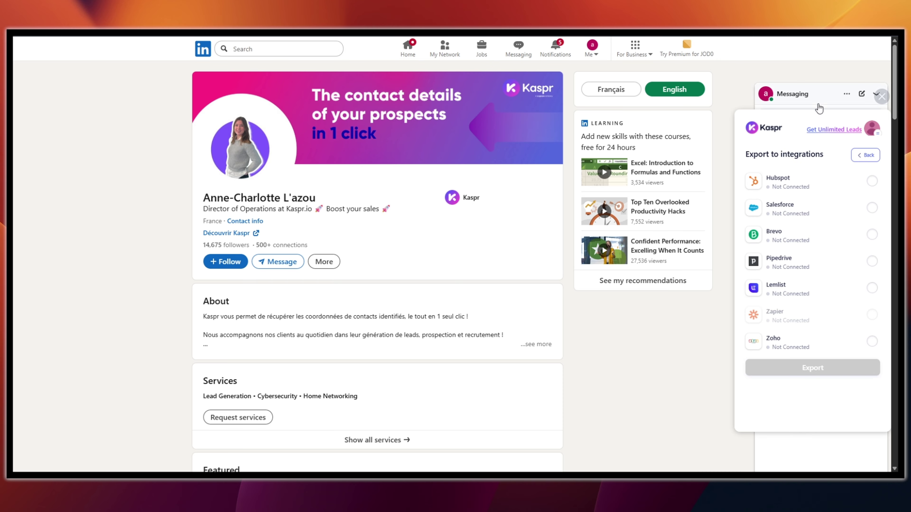
{"action": "left_click", "coordinate": [865, 155]}
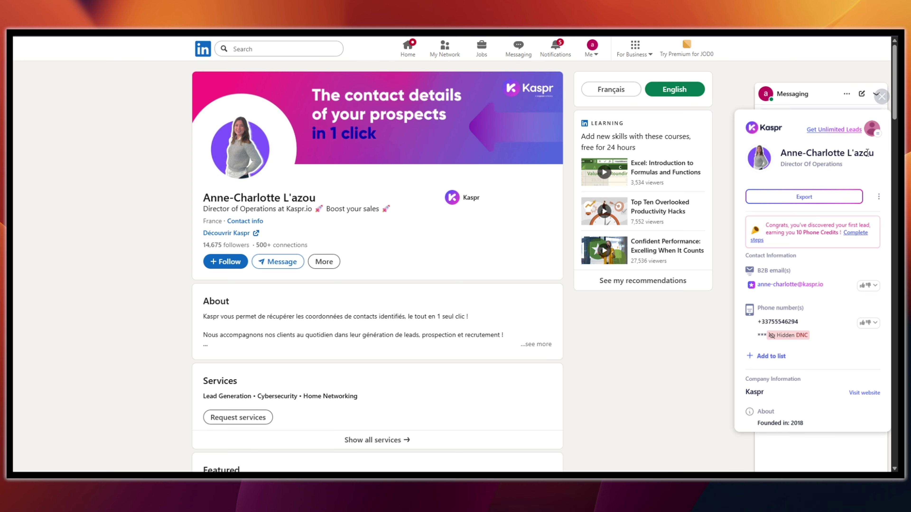
Review the contact information and company details of the revealed lead in the Kaspr extension.
{"action": "scroll", "coordinate": [807, 265], "scroll_direction": "down", "scroll_amount": 1}
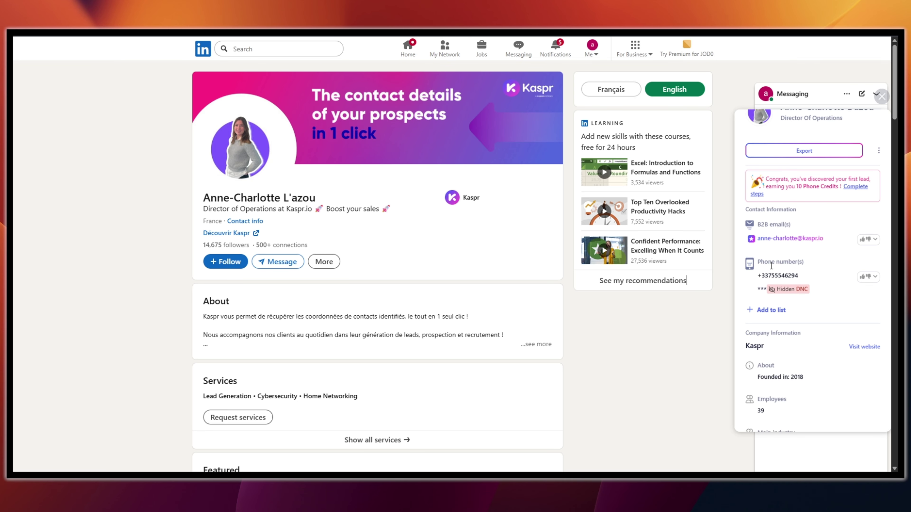
{"action": "scroll", "coordinate": [831, 276], "scroll_direction": "down", "scroll_amount": 2}
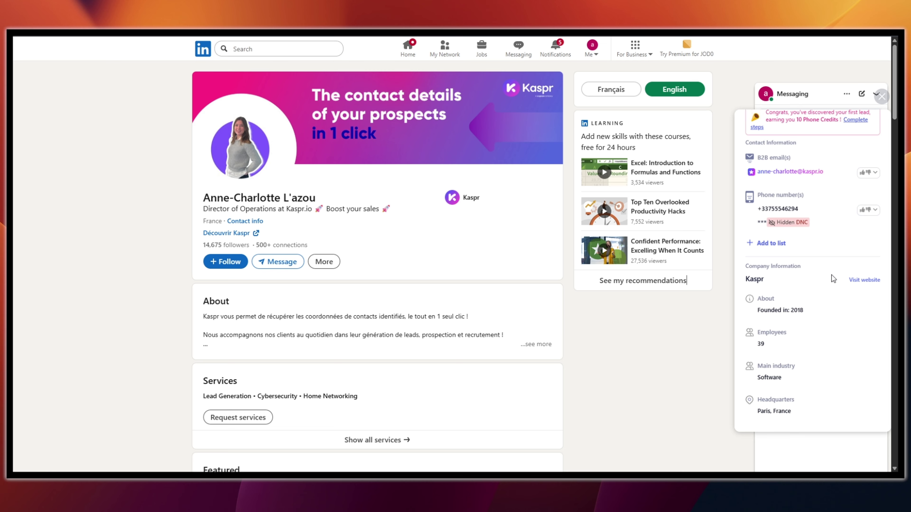
{"action": "scroll", "coordinate": [825, 273], "scroll_direction": "up", "scroll_amount": 3}
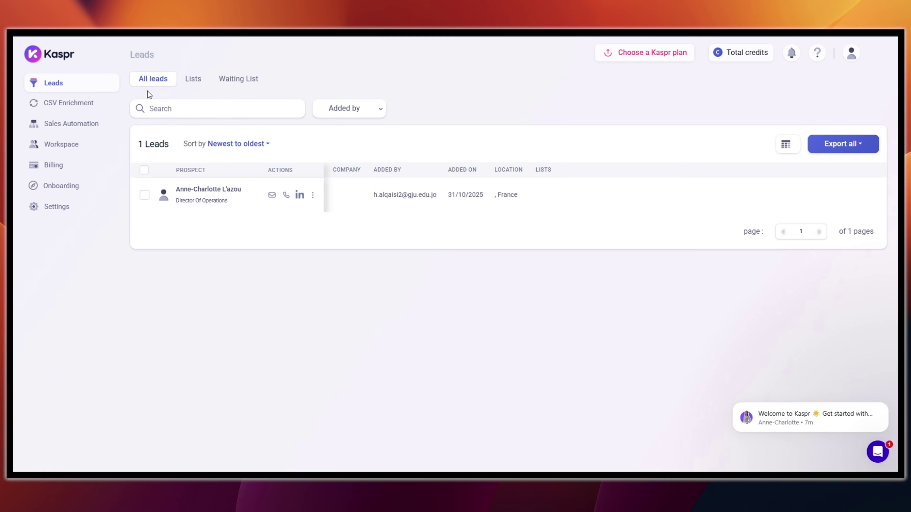
Save the operations director lead to a new list named SaaS, and check the saved lists before returning to all leads.
{"action": "left_click", "coordinate": [145, 198]}
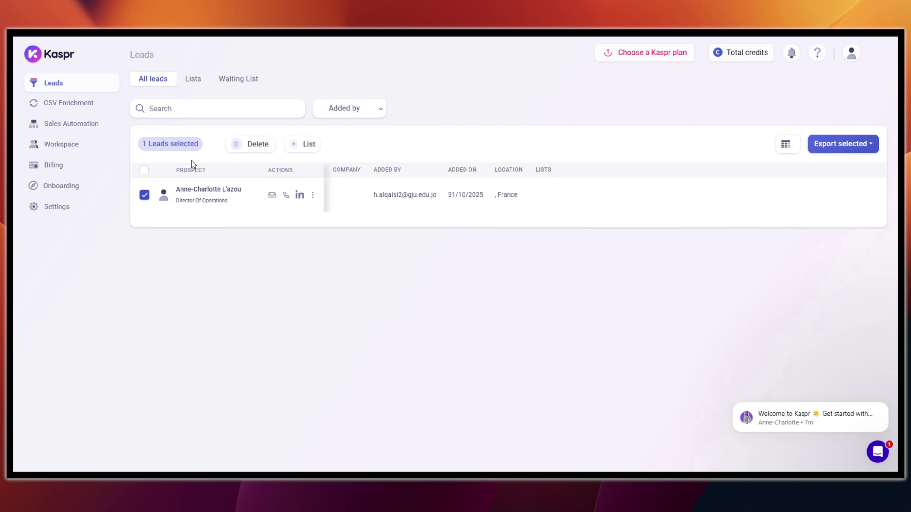
{"action": "left_click", "coordinate": [306, 147]}
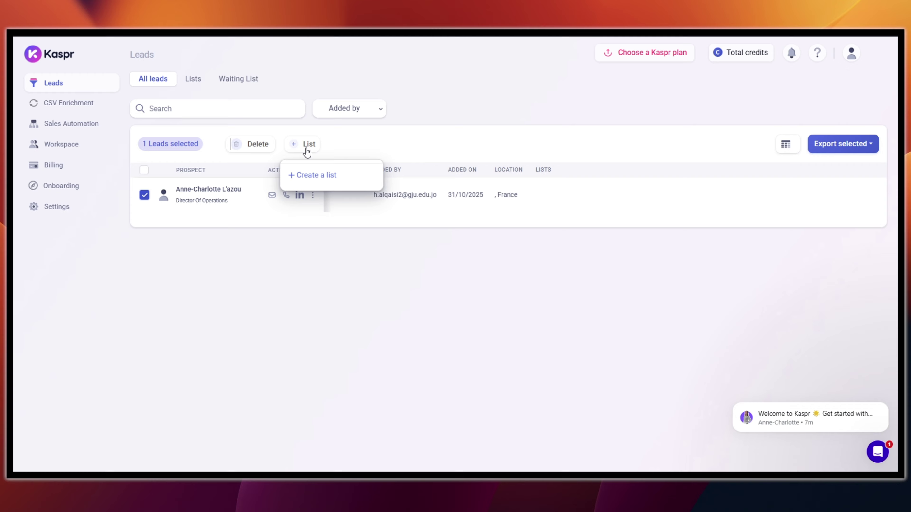
{"action": "left_click", "coordinate": [315, 175]}
{"action": "type", "text": "SaaS"}
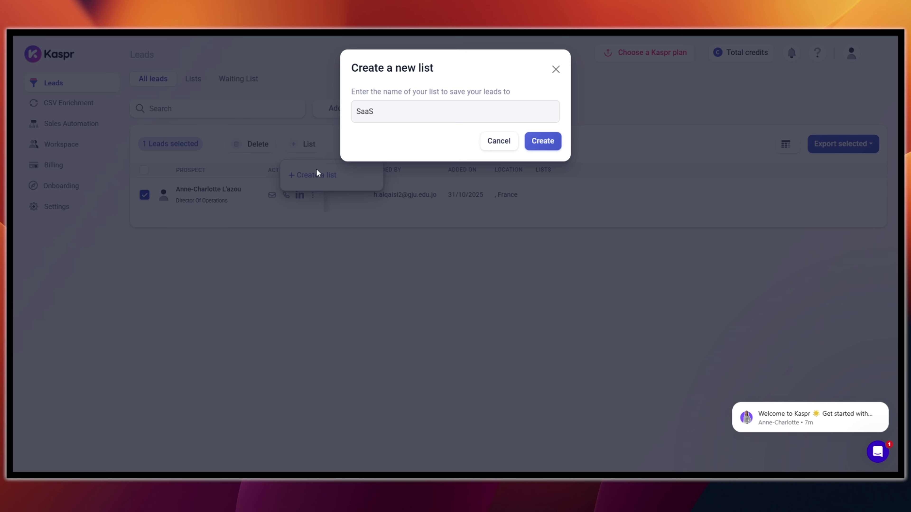
{"action": "left_click", "coordinate": [546, 140]}
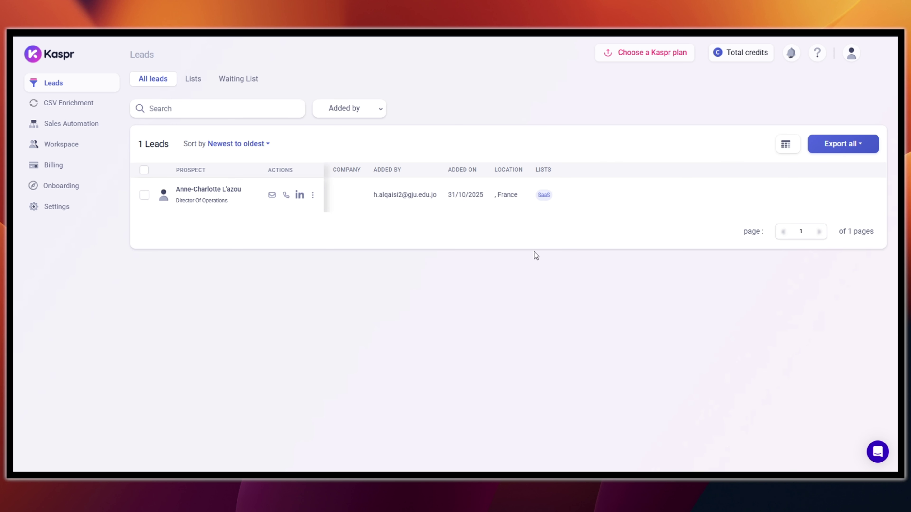
{"action": "left_click", "coordinate": [193, 79]}
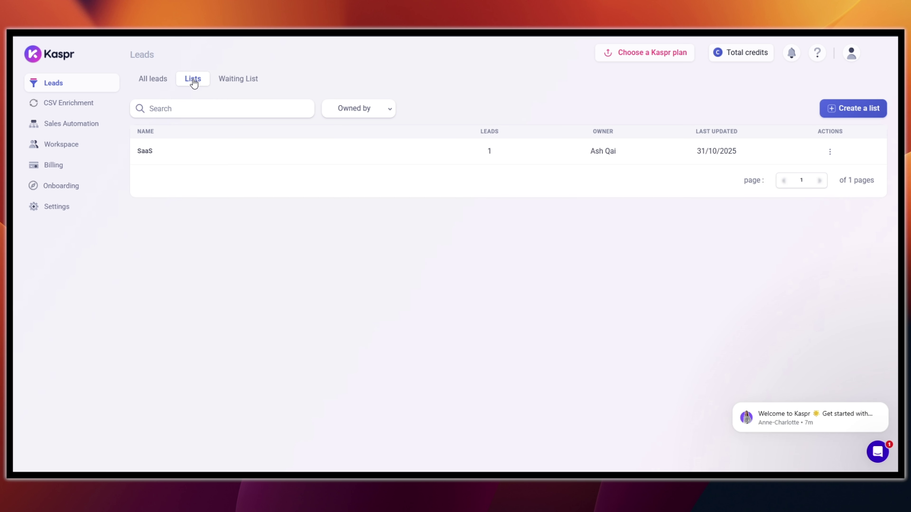
{"action": "left_click", "coordinate": [165, 81]}
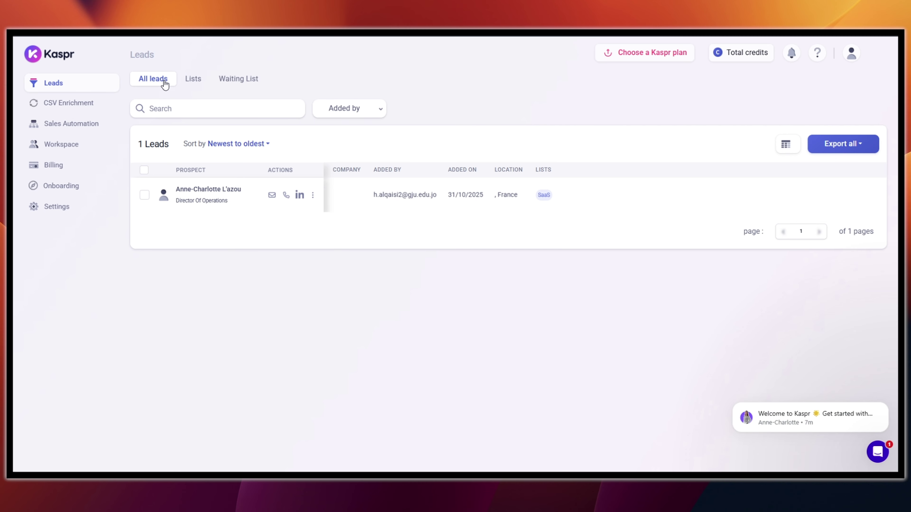
Open the CSV Enrichment page and download the example CSV file.
{"action": "left_click", "coordinate": [92, 104]}
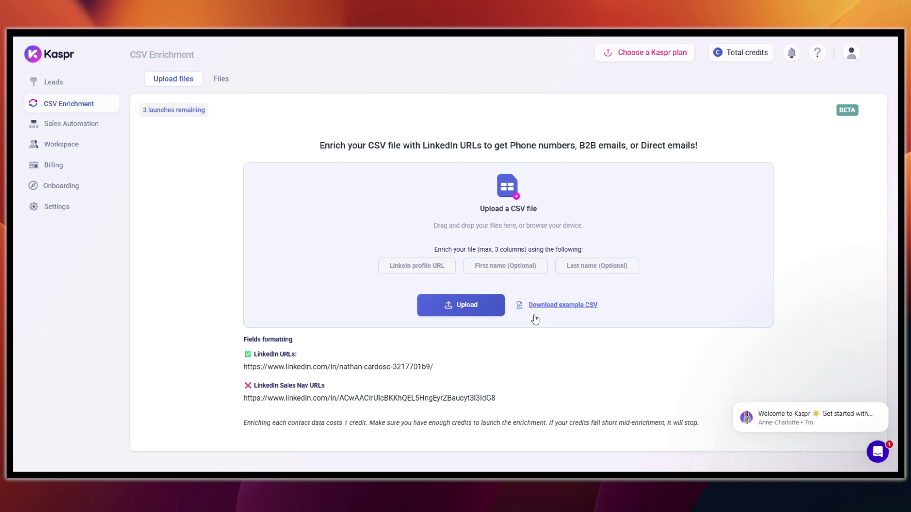
{"action": "left_click", "coordinate": [538, 308]}
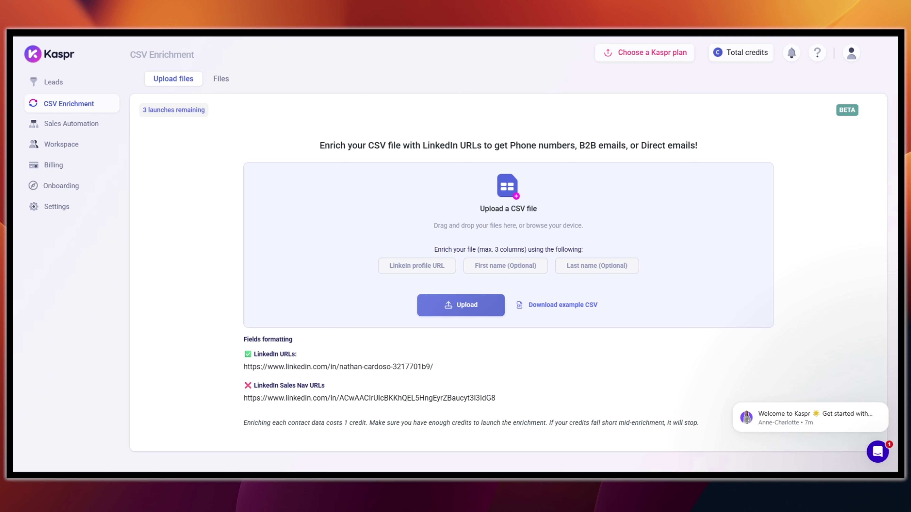